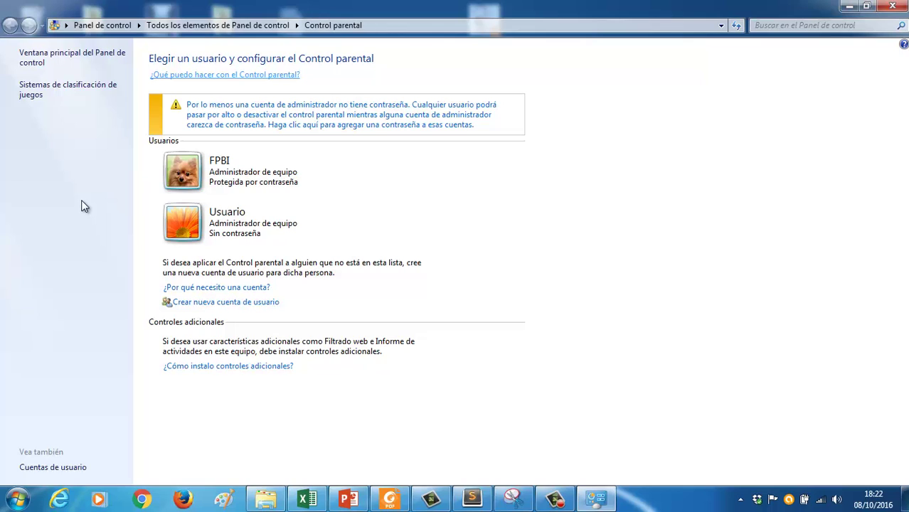
Step: Create a new Windows user account with the child's name, declining to secure the administrator account passwords
{"action": "left_click", "coordinate": [208, 302]}
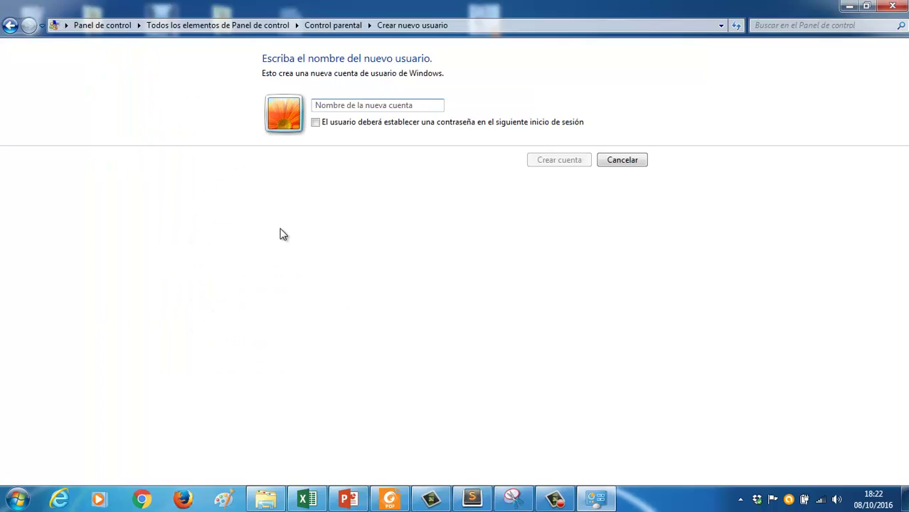
{"action": "type", "text": "Pepito"}
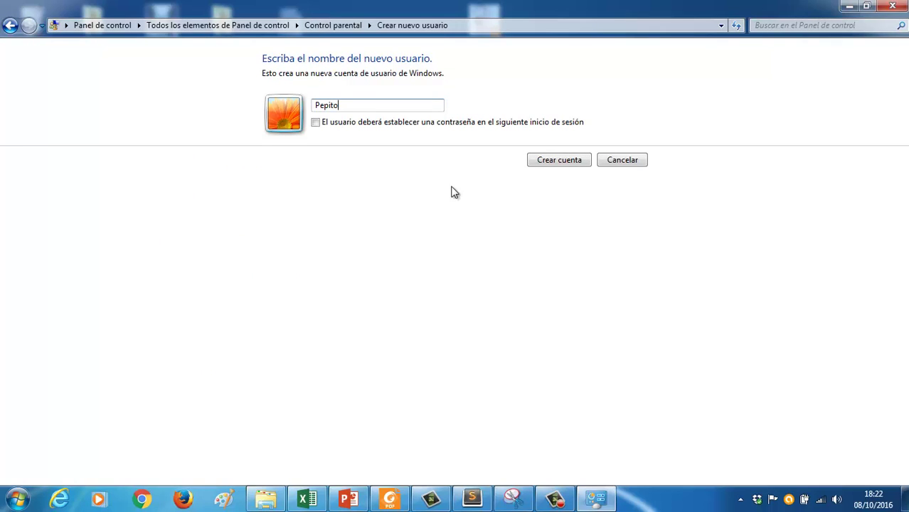
{"action": "left_click", "coordinate": [572, 161]}
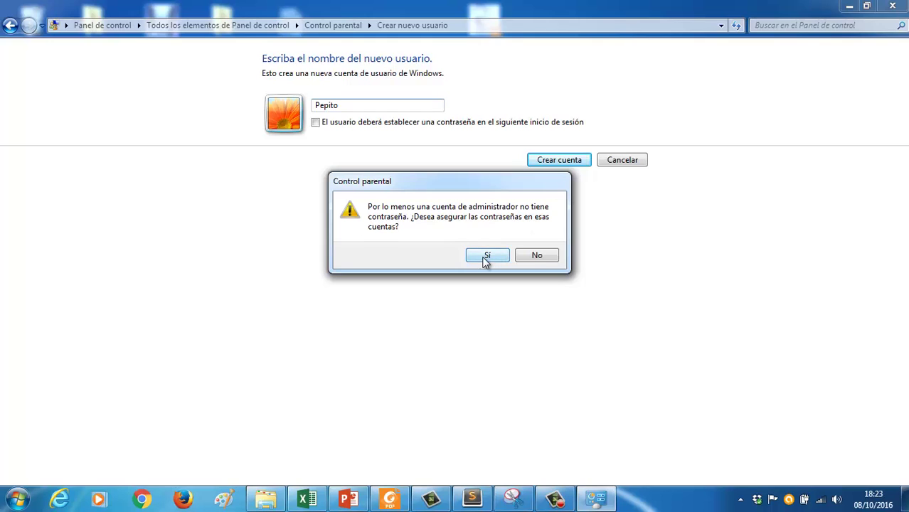
{"action": "left_click", "coordinate": [537, 256]}
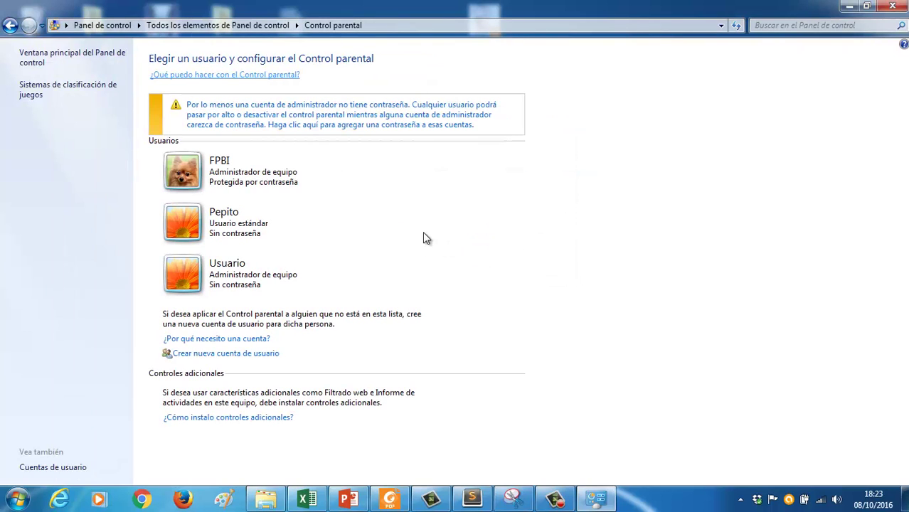
Step: Turn on parental controls for the new standard user with current settings applied, declining to secure the administrator passwords
{"action": "left_click", "coordinate": [222, 244]}
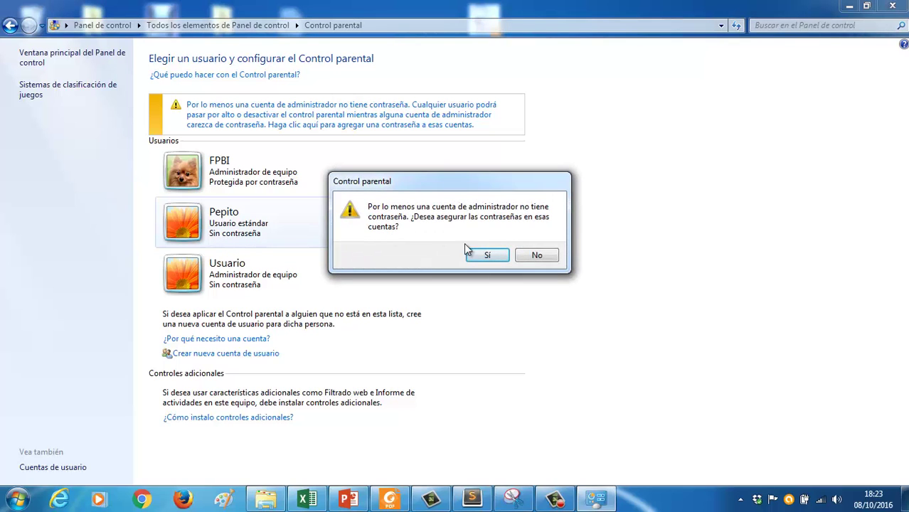
{"action": "left_click", "coordinate": [533, 256]}
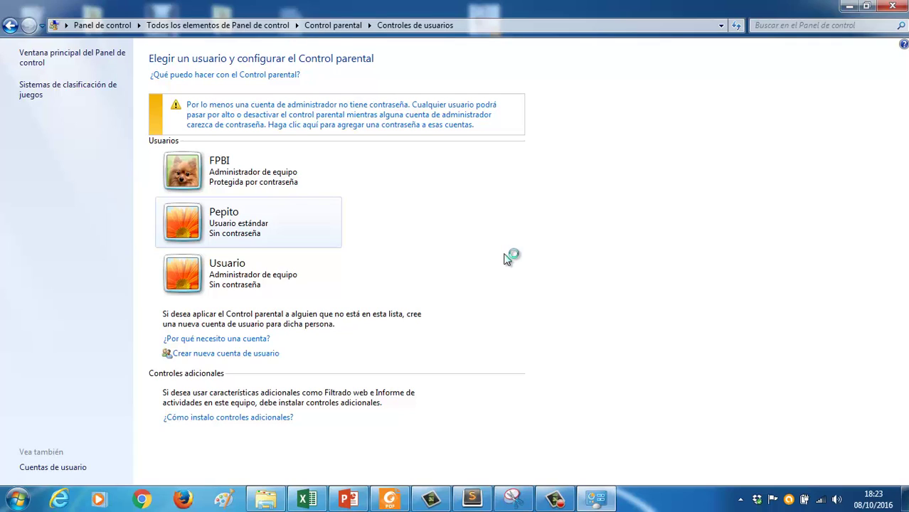
{"action": "left_click", "coordinate": [556, 498]}
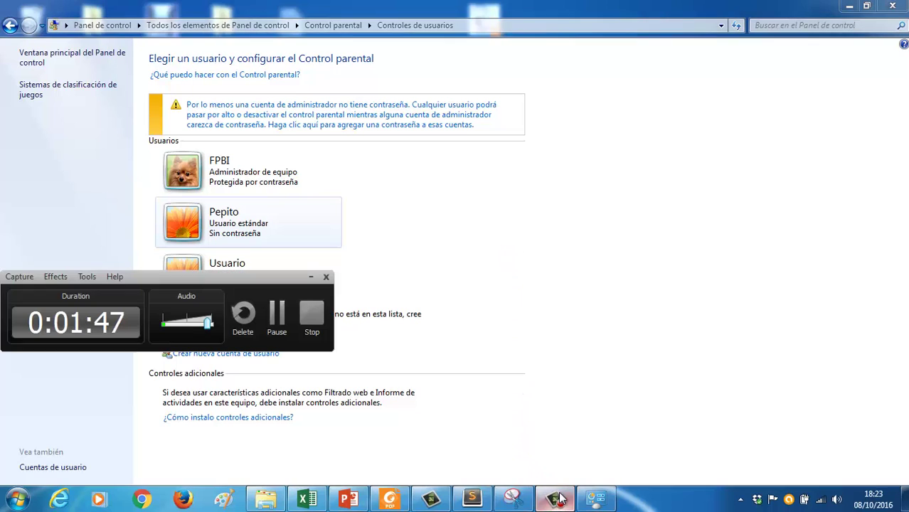
{"action": "left_click_drag", "start_coordinate": [284, 279], "coordinate": [818, 323]}
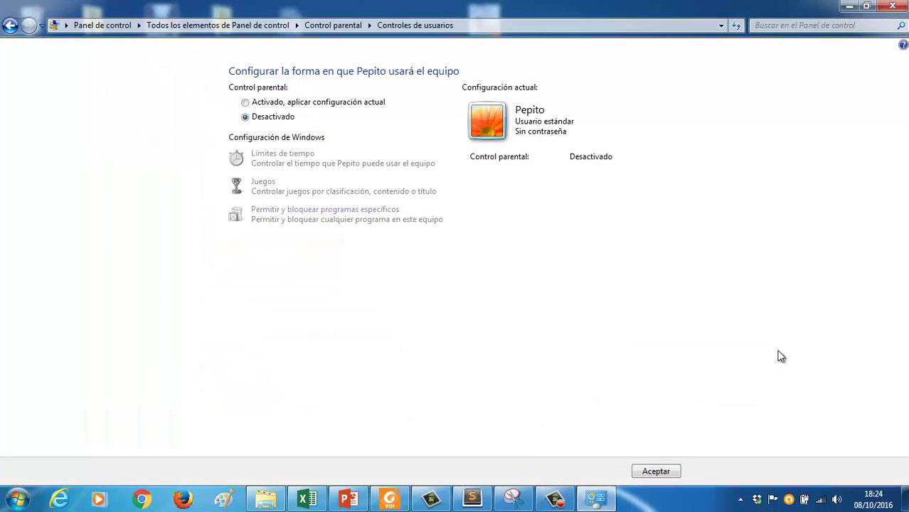
{"action": "left_click", "coordinate": [245, 101]}
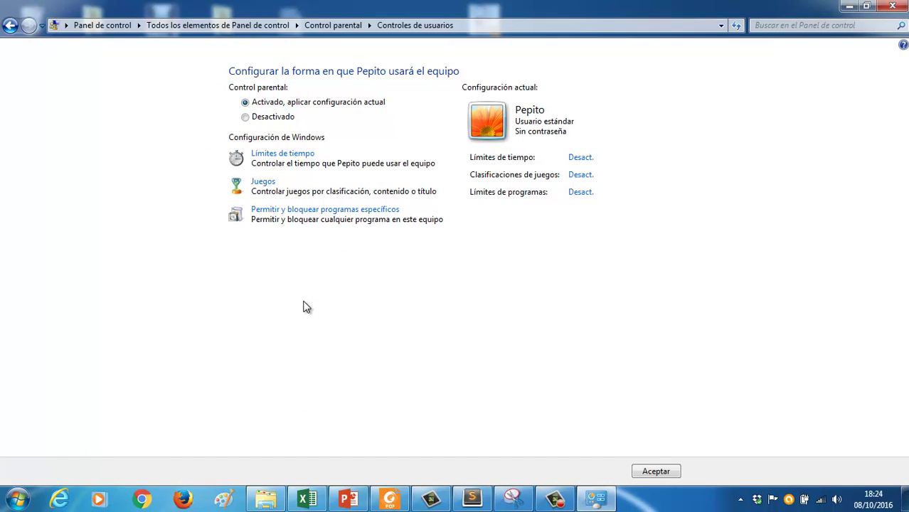
Step: Block computer use at all hours Monday to Sunday except Friday 19–20, Saturday 18–20 and Sunday 19–20, and accept the time limits
{"action": "left_click", "coordinate": [302, 154]}
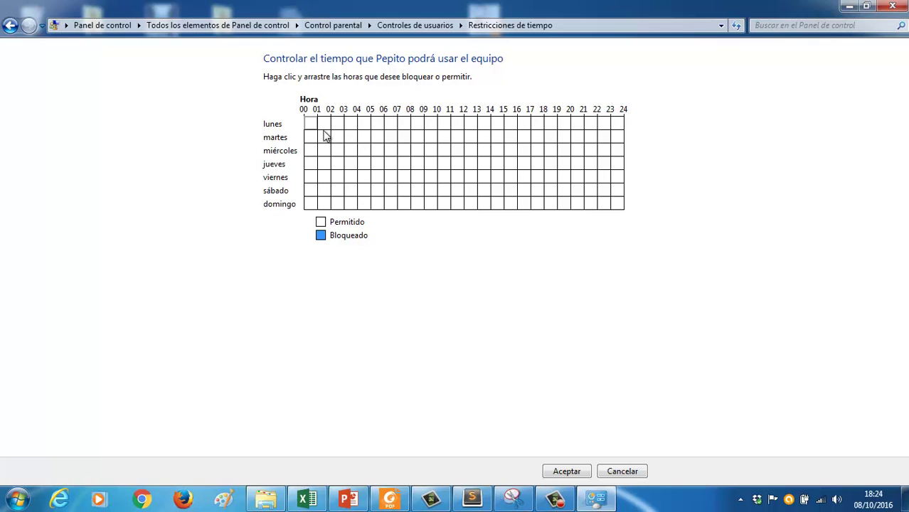
{"action": "left_click_drag", "start_coordinate": [310, 125], "coordinate": [619, 124]}
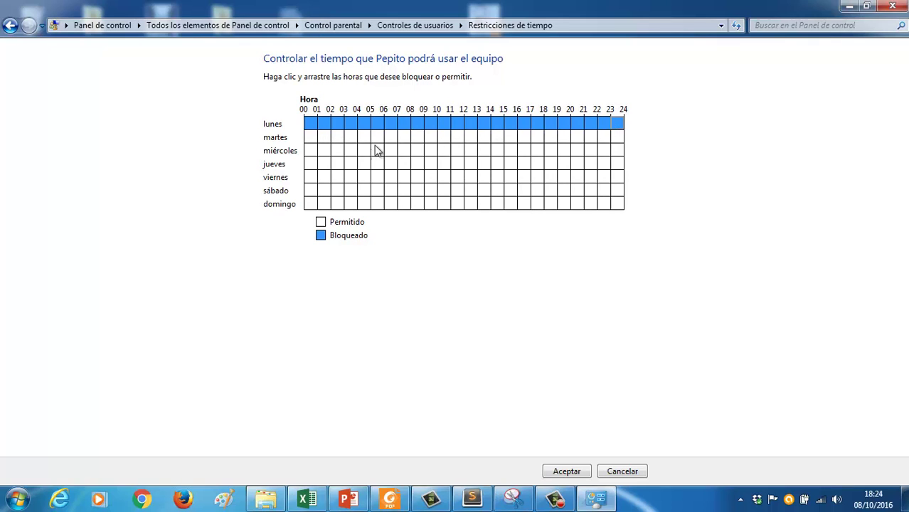
{"action": "left_click_drag", "start_coordinate": [313, 137], "coordinate": [616, 132]}
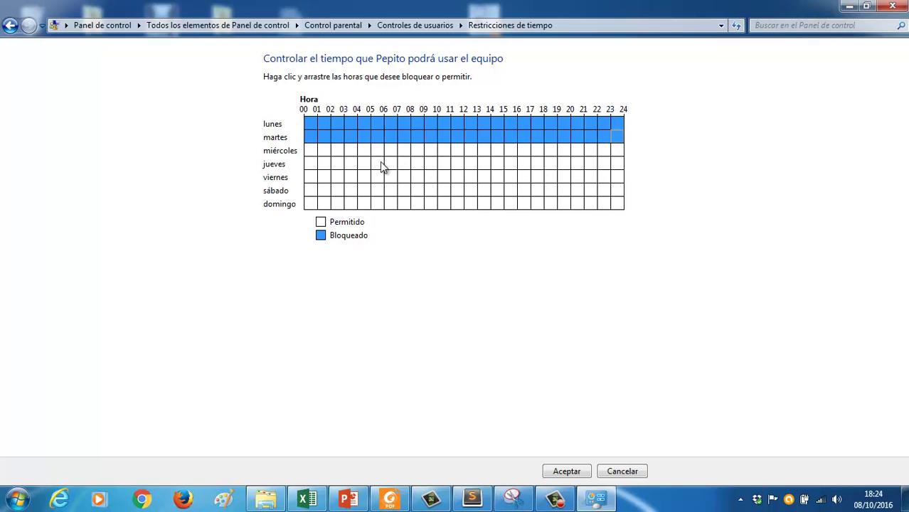
{"action": "left_click_drag", "start_coordinate": [314, 153], "coordinate": [615, 150]}
{"action": "left_click_drag", "start_coordinate": [308, 165], "coordinate": [616, 163]}
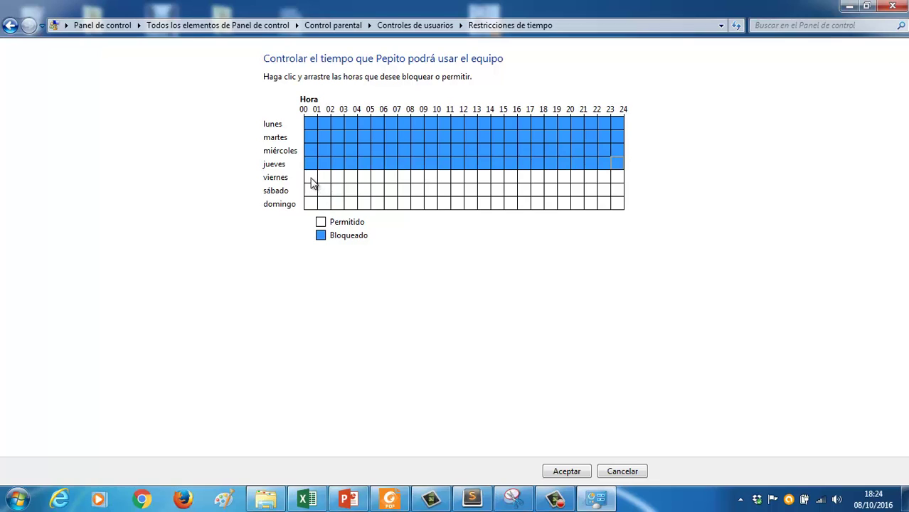
{"action": "left_click_drag", "start_coordinate": [310, 179], "coordinate": [615, 181]}
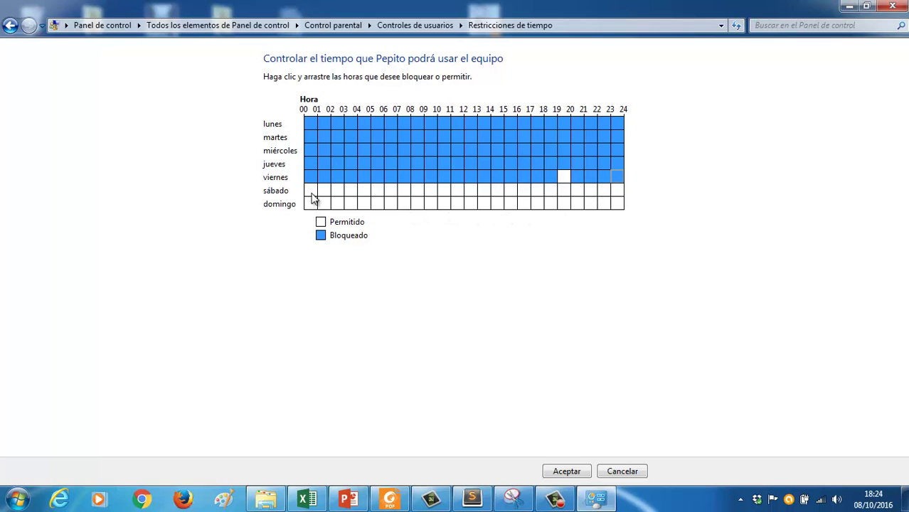
{"action": "left_click_drag", "start_coordinate": [310, 194], "coordinate": [615, 201]}
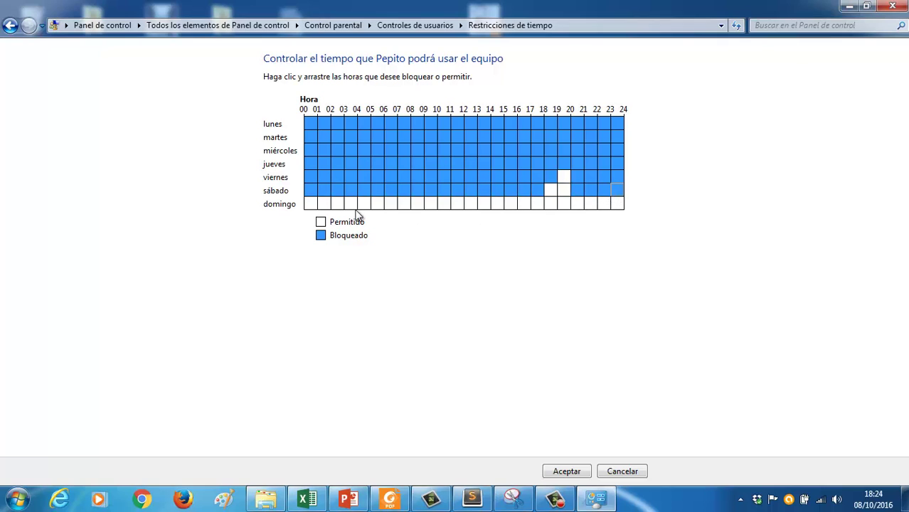
{"action": "left_click_drag", "start_coordinate": [313, 205], "coordinate": [615, 205]}
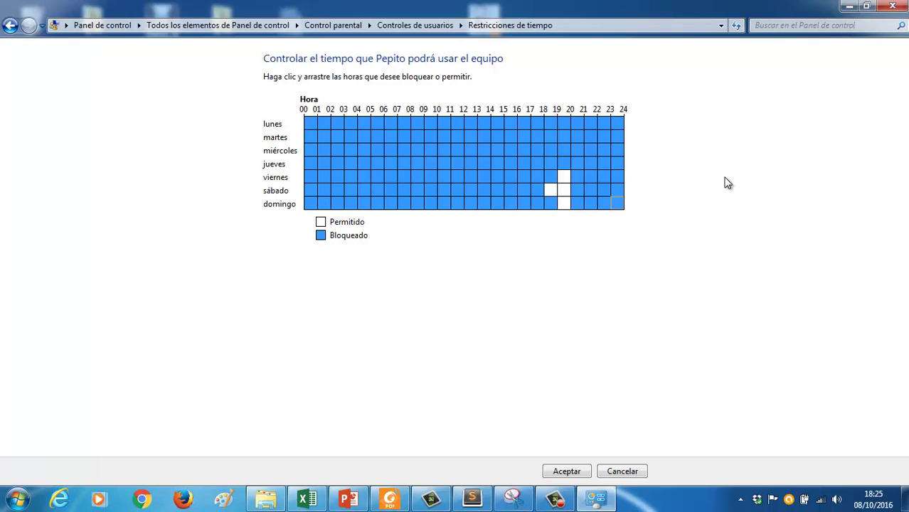
{"action": "left_click", "coordinate": [567, 473]}
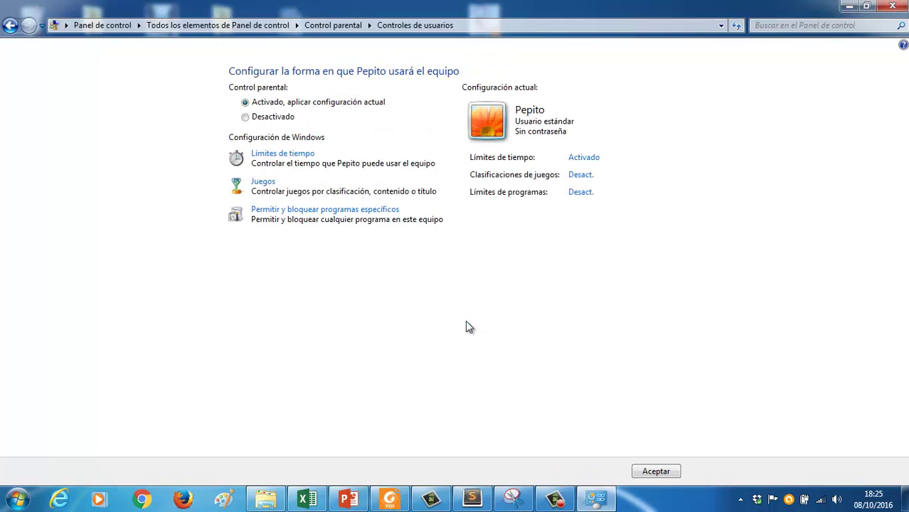
Step: Allow the child's account to play games and set the maximum game rating to 12+
{"action": "left_click", "coordinate": [270, 185]}
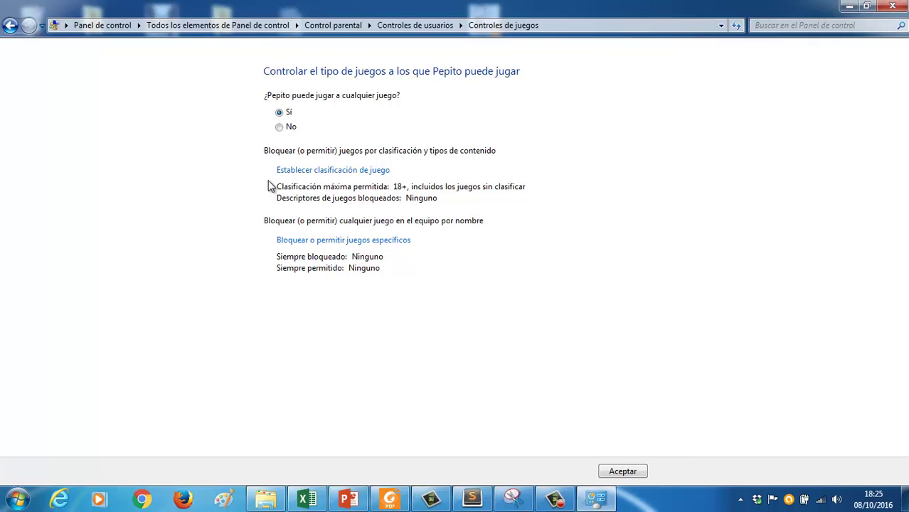
{"action": "left_click", "coordinate": [281, 128]}
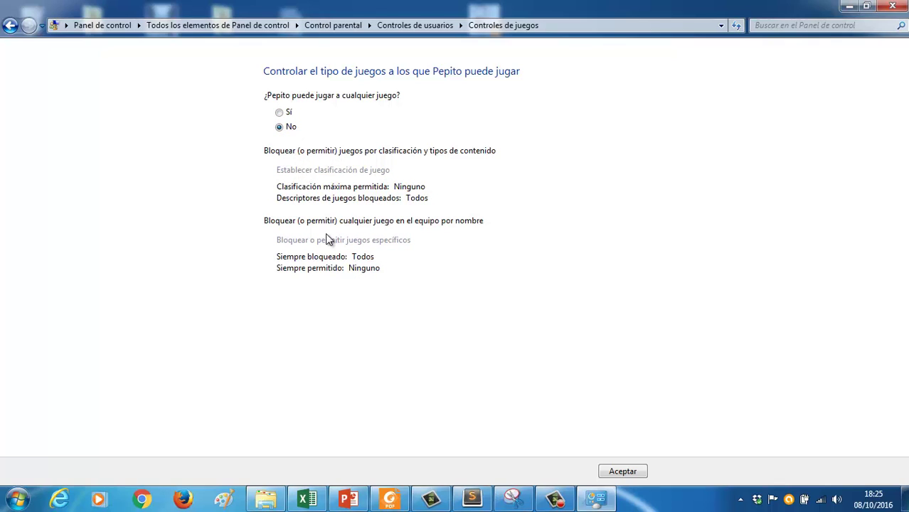
{"action": "left_click", "coordinate": [279, 113]}
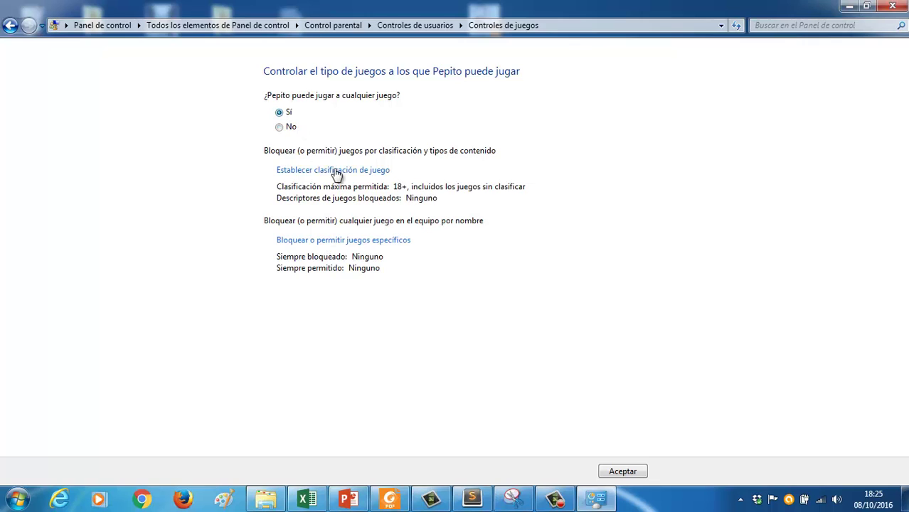
{"action": "left_click", "coordinate": [375, 176]}
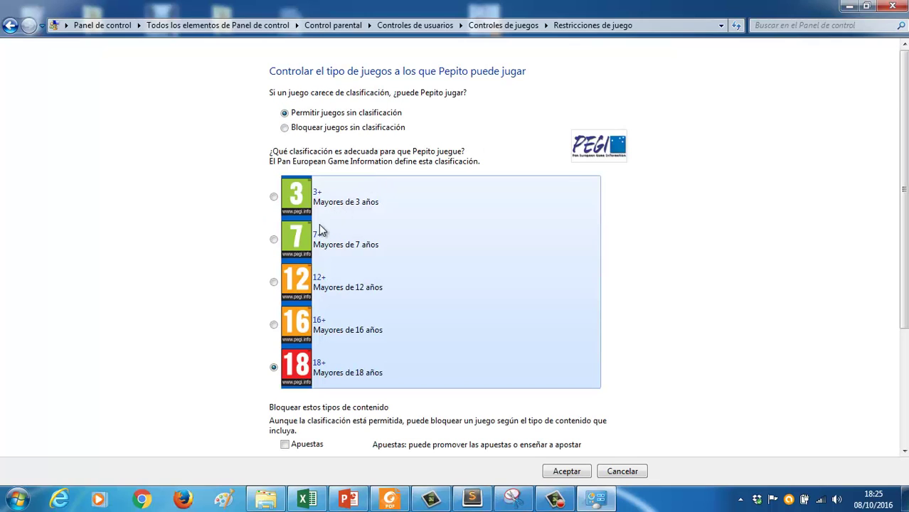
{"action": "left_click", "coordinate": [274, 241]}
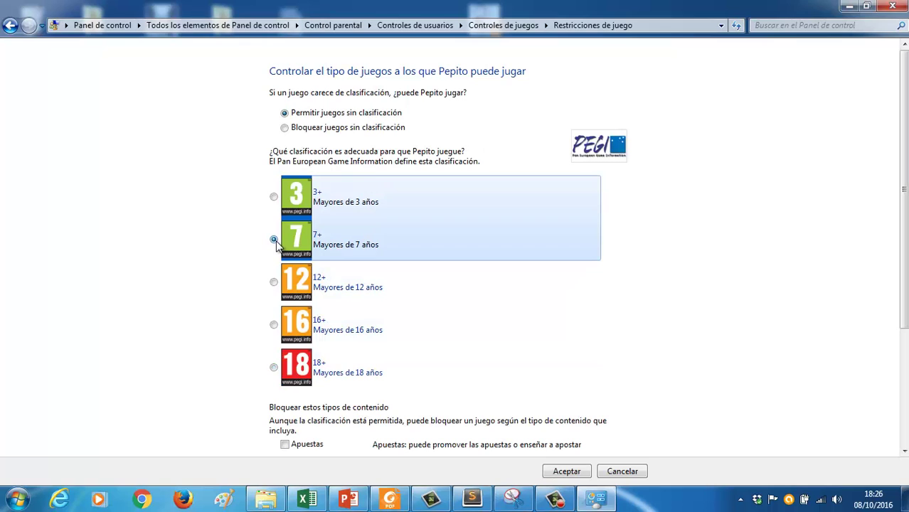
{"action": "left_click", "coordinate": [275, 282]}
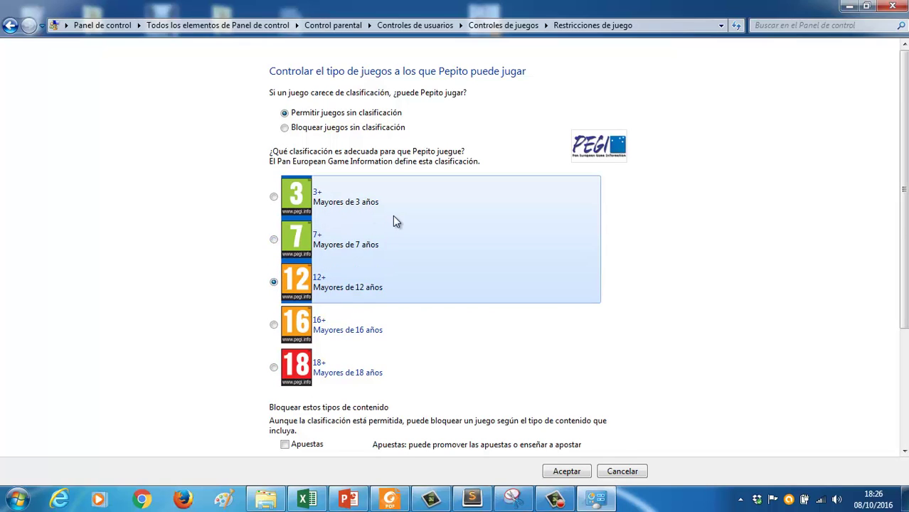
Step: Block all eight game content types, from Apuestas through Violencia, and accept the game restrictions
{"action": "scroll", "coordinate": [393, 217], "scroll_direction": "down", "scroll_amount": 2}
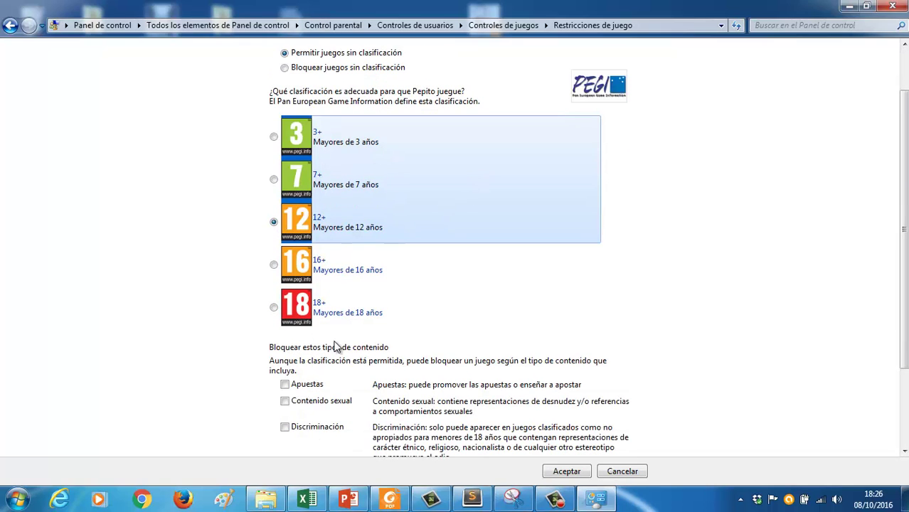
{"action": "scroll", "coordinate": [330, 350], "scroll_direction": "down", "scroll_amount": 1}
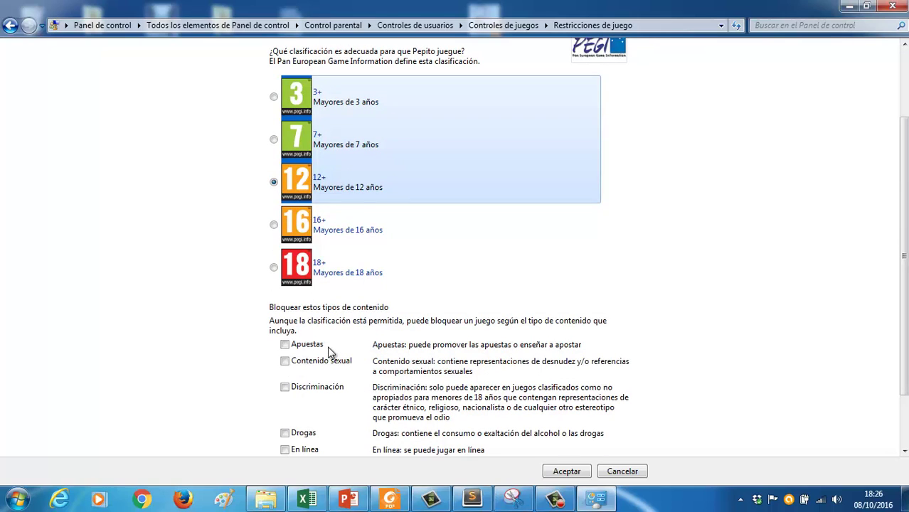
{"action": "left_click", "coordinate": [284, 345]}
{"action": "left_click", "coordinate": [285, 362]}
{"action": "left_click", "coordinate": [284, 387]}
{"action": "left_click", "coordinate": [284, 433]}
{"action": "left_click", "coordinate": [284, 450]}
{"action": "scroll", "coordinate": [441, 355], "scroll_direction": "down", "scroll_amount": 2}
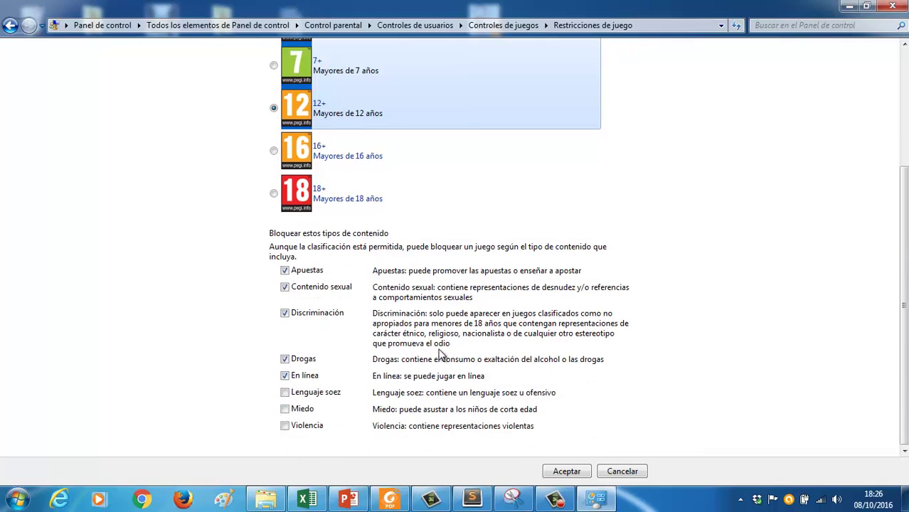
{"action": "left_click", "coordinate": [284, 394]}
{"action": "left_click", "coordinate": [285, 411]}
{"action": "left_click", "coordinate": [285, 426]}
{"action": "scroll", "coordinate": [471, 312], "scroll_direction": "up", "scroll_amount": 2}
{"action": "scroll", "coordinate": [480, 350], "scroll_direction": "down", "scroll_amount": 2}
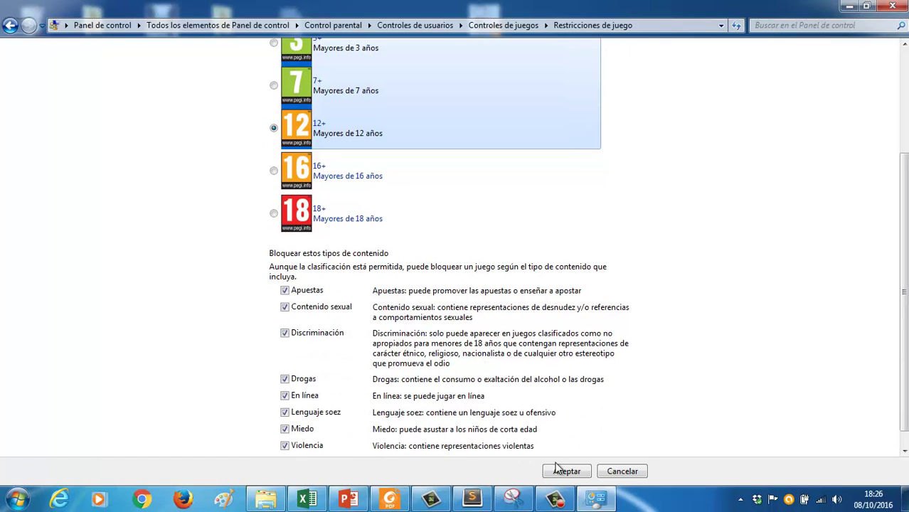
{"action": "left_click", "coordinate": [562, 474]}
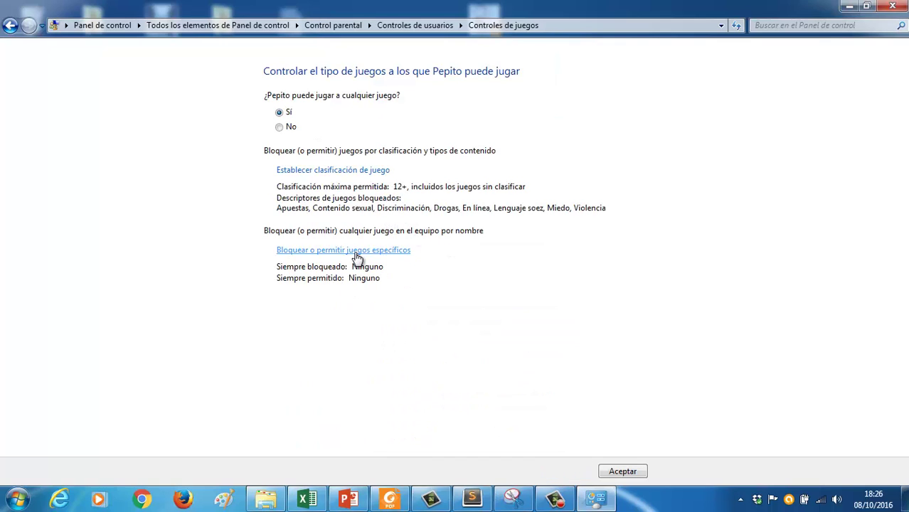
Step: Check the page for blocking or allowing specific games, cancel it, and accept the game controls
{"action": "left_click", "coordinate": [358, 252]}
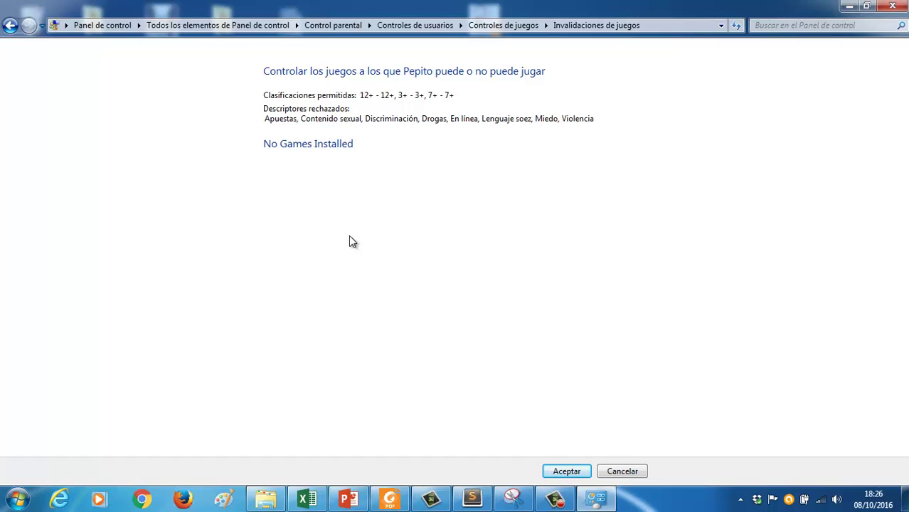
{"action": "left_click", "coordinate": [620, 472]}
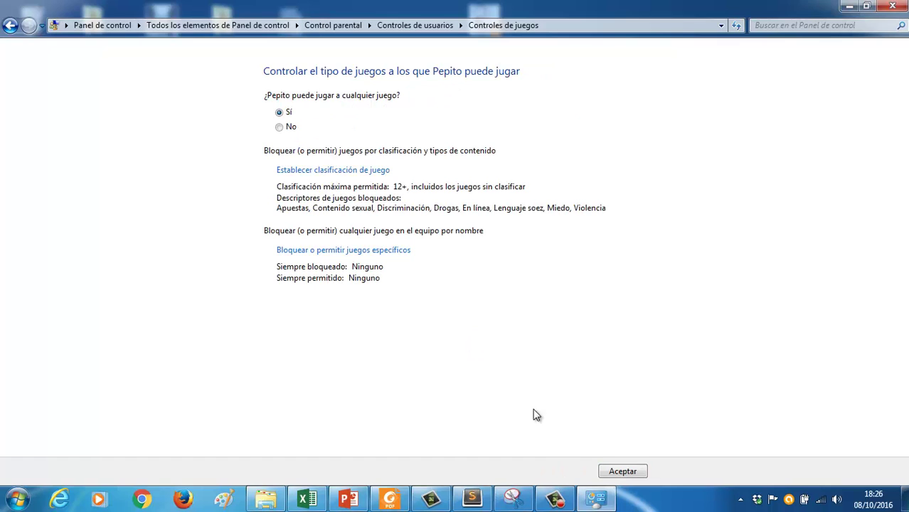
{"action": "left_click", "coordinate": [621, 473]}
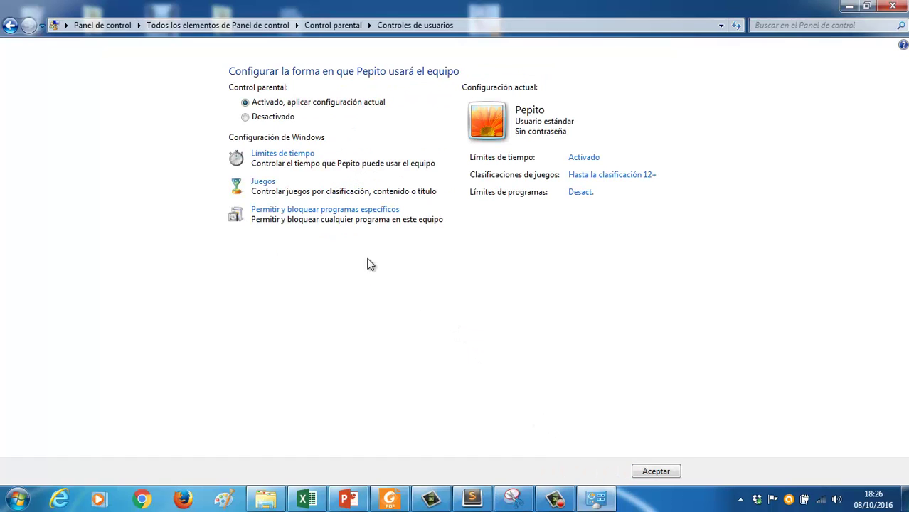
Step: Restrict the child's account to permitted programs only and load the list of installed programs
{"action": "left_click", "coordinate": [355, 216]}
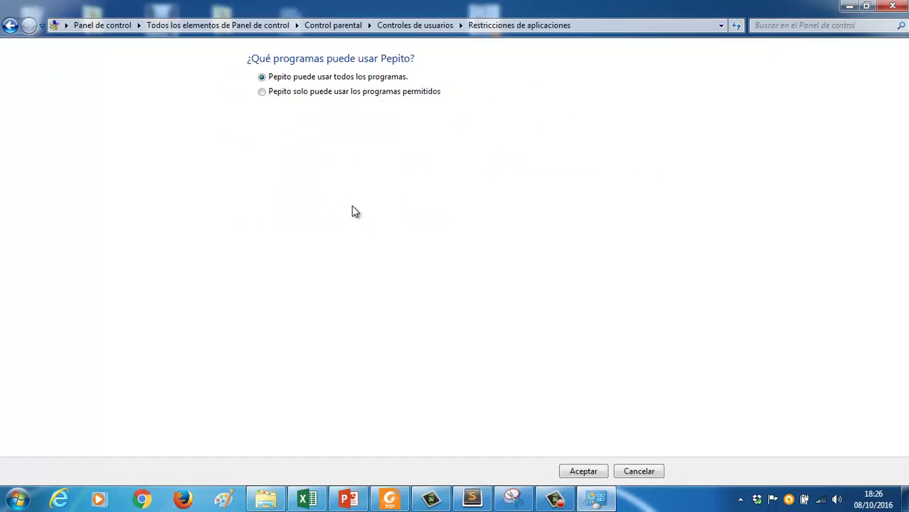
{"action": "left_click", "coordinate": [387, 94]}
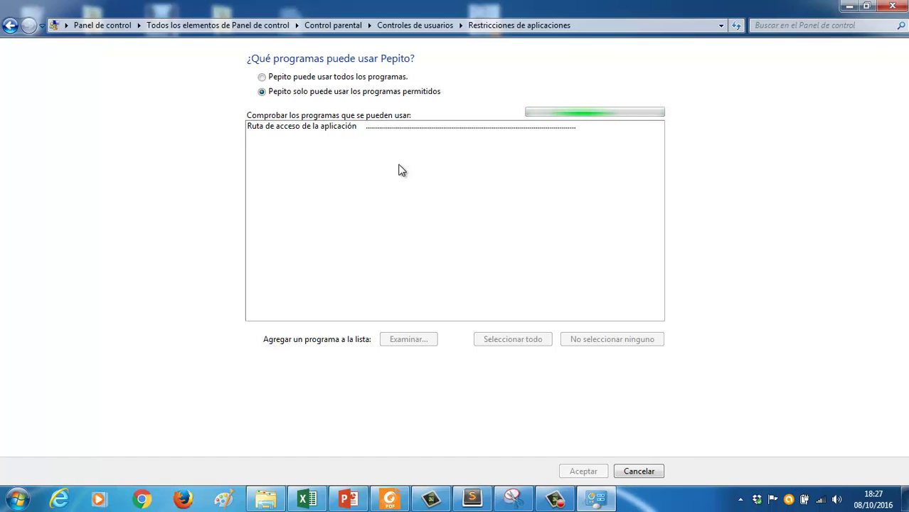
{"action": "left_click", "coordinate": [555, 502]}
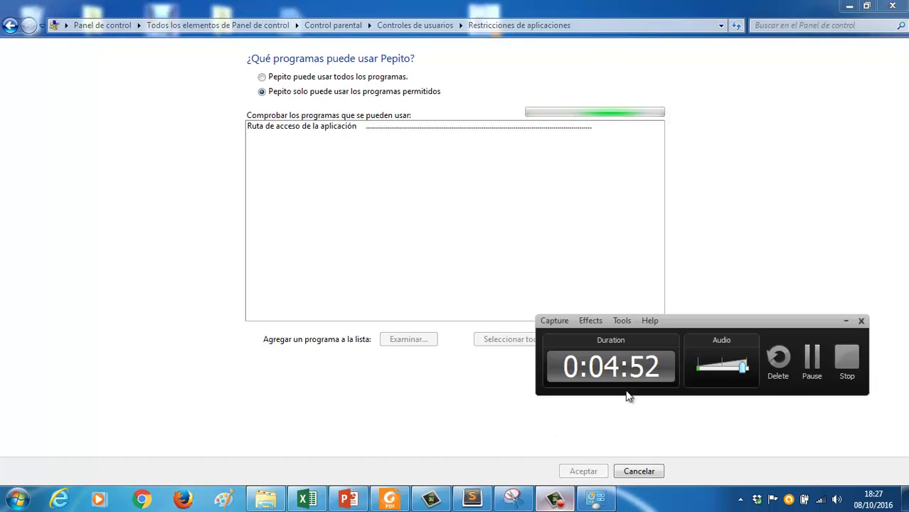
{"action": "left_click", "coordinate": [811, 358]}
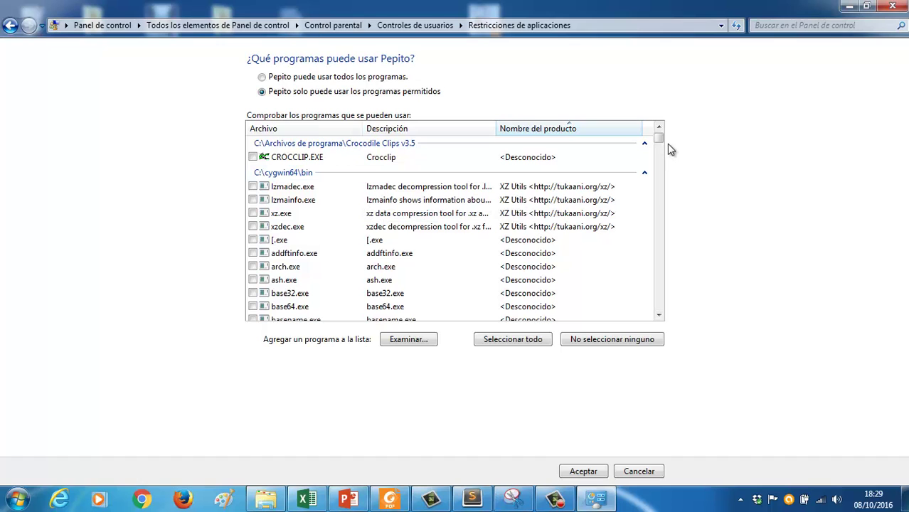
Step: Look through the installed programs as far as the Google Chrome application folder and clear the permission for chrome.exe
{"action": "left_click_drag", "start_coordinate": [659, 139], "coordinate": [660, 181]}
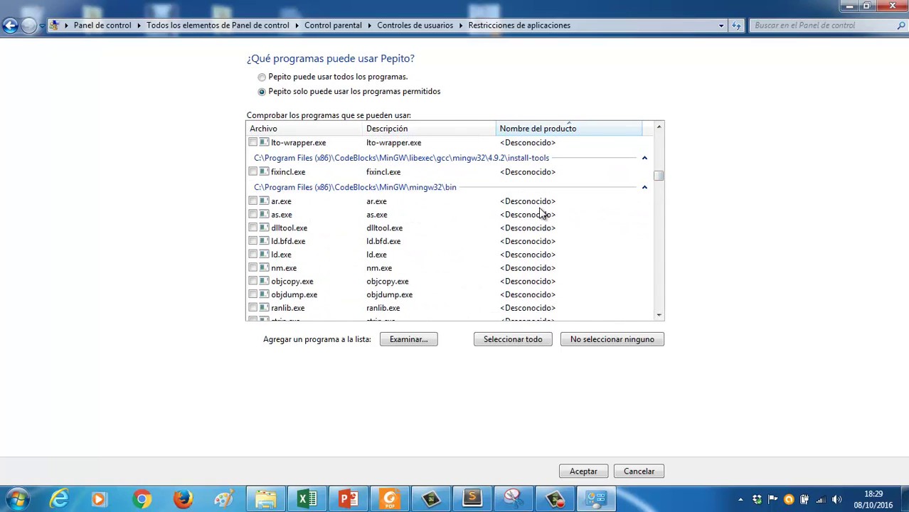
{"action": "left_click", "coordinate": [659, 222]}
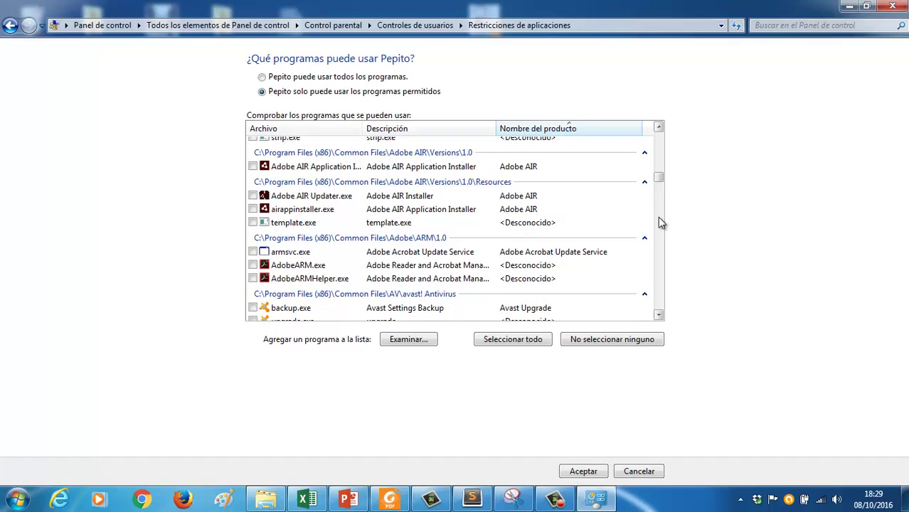
{"action": "left_click", "coordinate": [660, 224]}
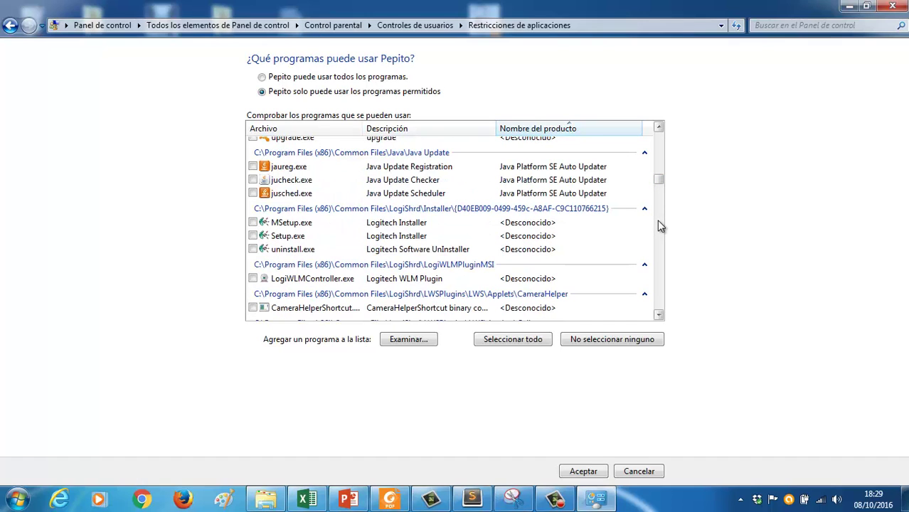
{"action": "left_click", "coordinate": [659, 225]}
{"action": "left_click", "coordinate": [659, 225]}
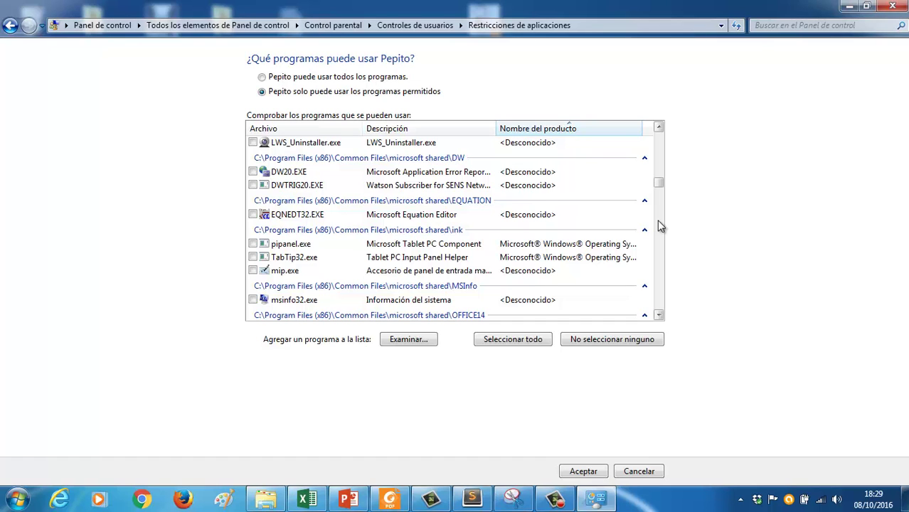
{"action": "left_click", "coordinate": [660, 225]}
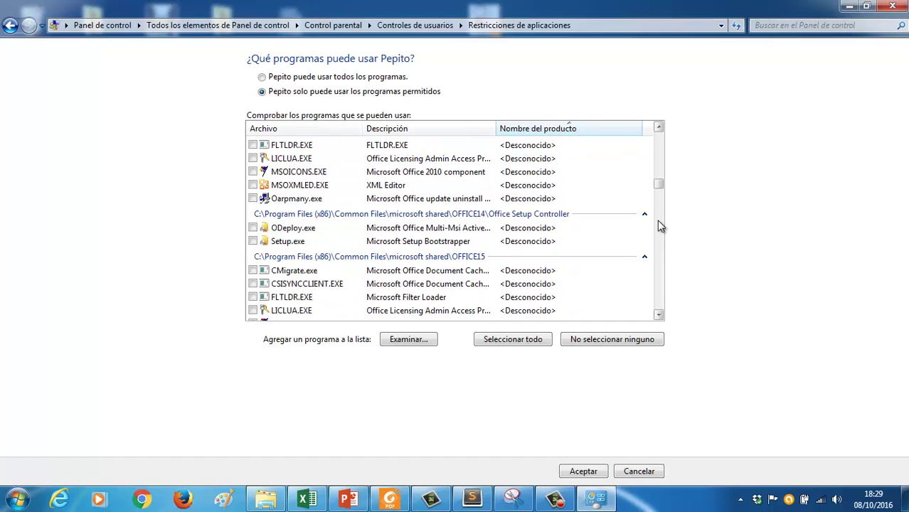
{"action": "left_click", "coordinate": [658, 222]}
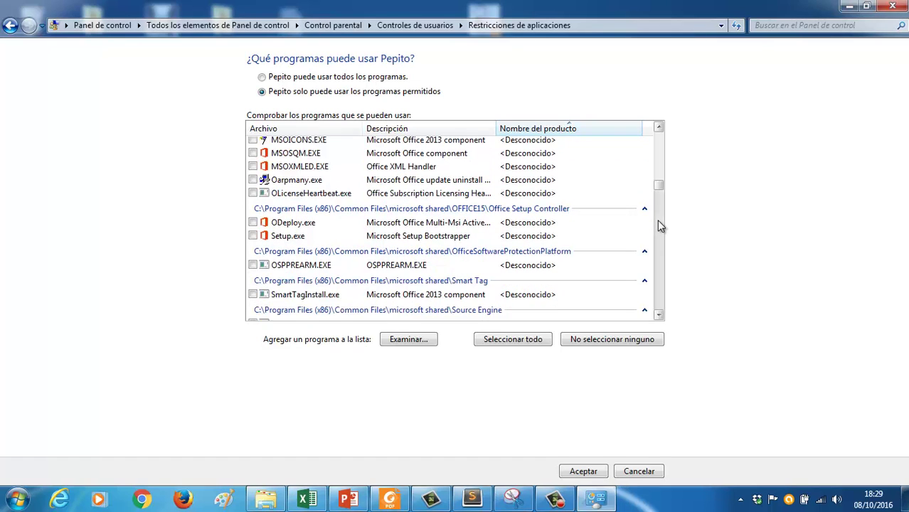
{"action": "left_click", "coordinate": [658, 221]}
{"action": "left_click", "coordinate": [659, 222]}
{"action": "left_click", "coordinate": [659, 222]}
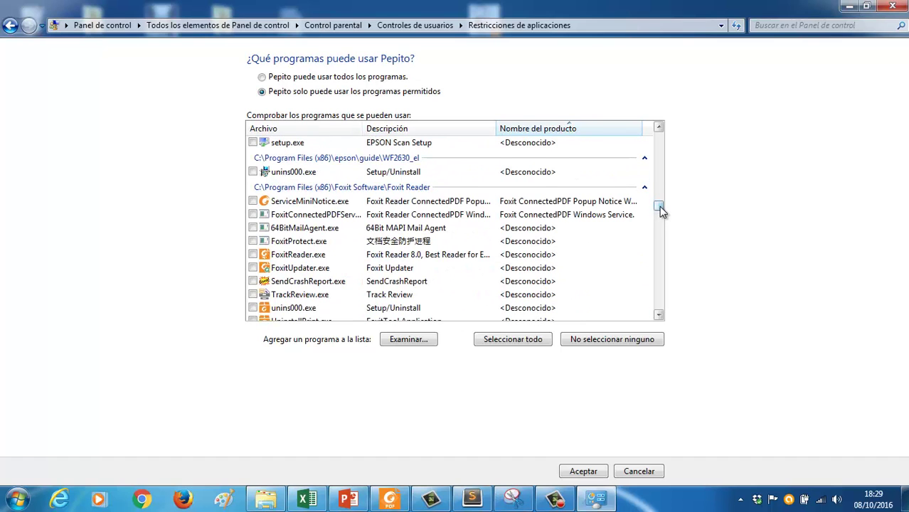
{"action": "left_click_drag", "start_coordinate": [659, 206], "coordinate": [659, 214]}
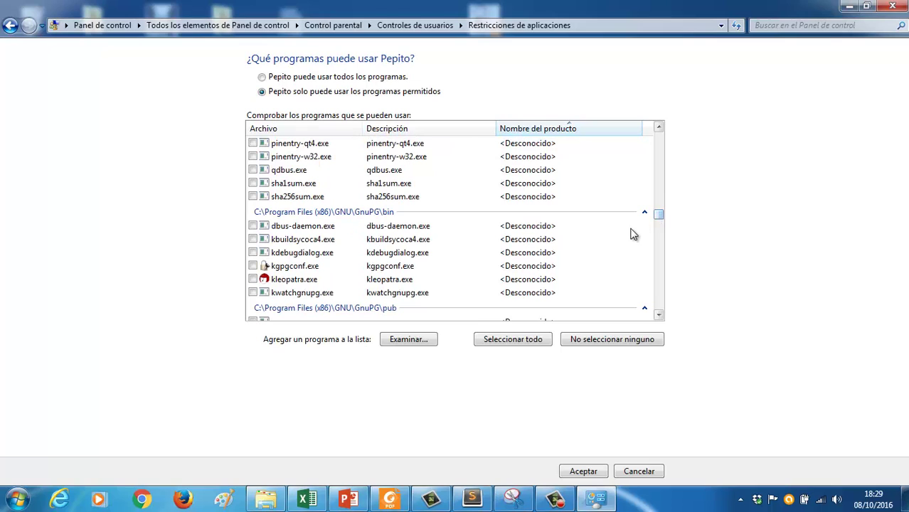
{"action": "left_click", "coordinate": [658, 269]}
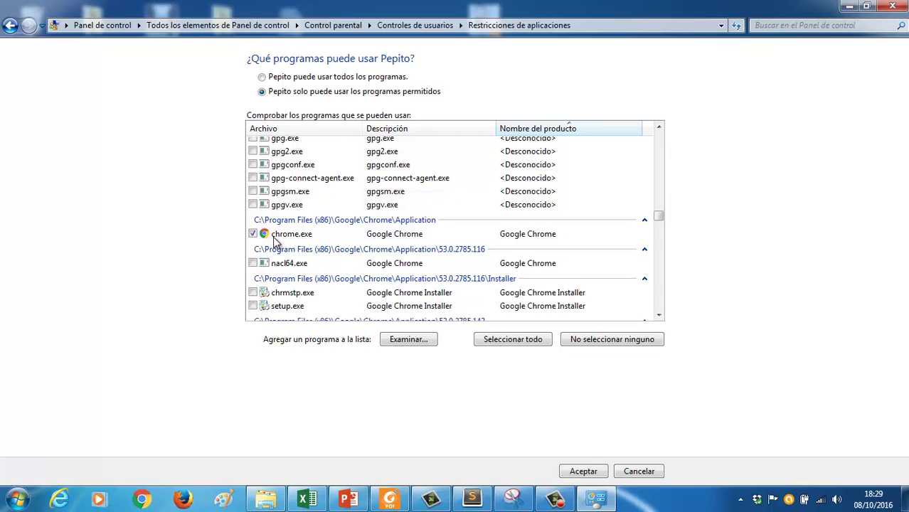
{"action": "left_click", "coordinate": [253, 234]}
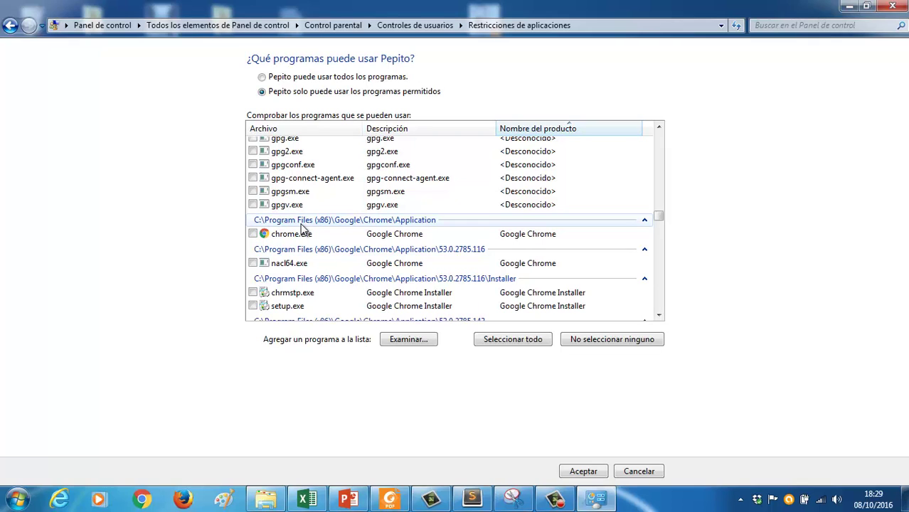
Step: Permit every listed program except chrome.exe and accept the application restrictions
{"action": "left_click", "coordinate": [493, 343]}
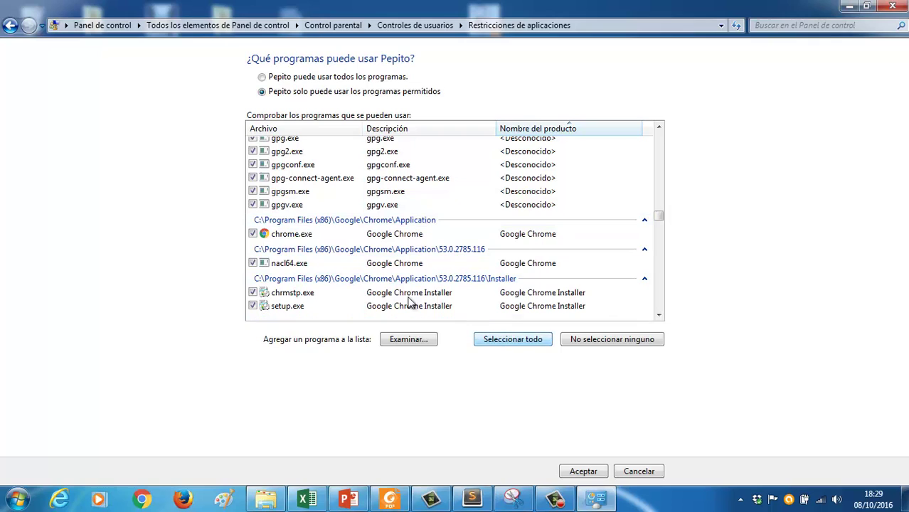
{"action": "left_click", "coordinate": [253, 234]}
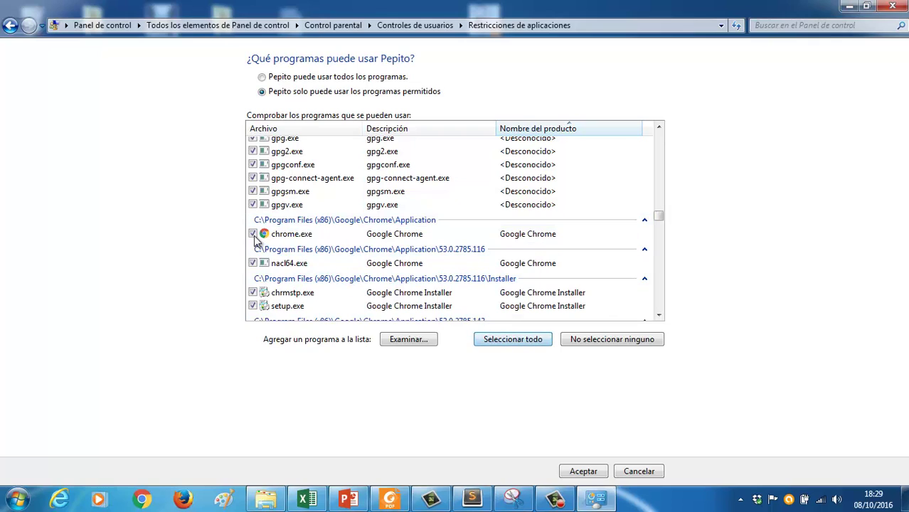
{"action": "left_click", "coordinate": [583, 473]}
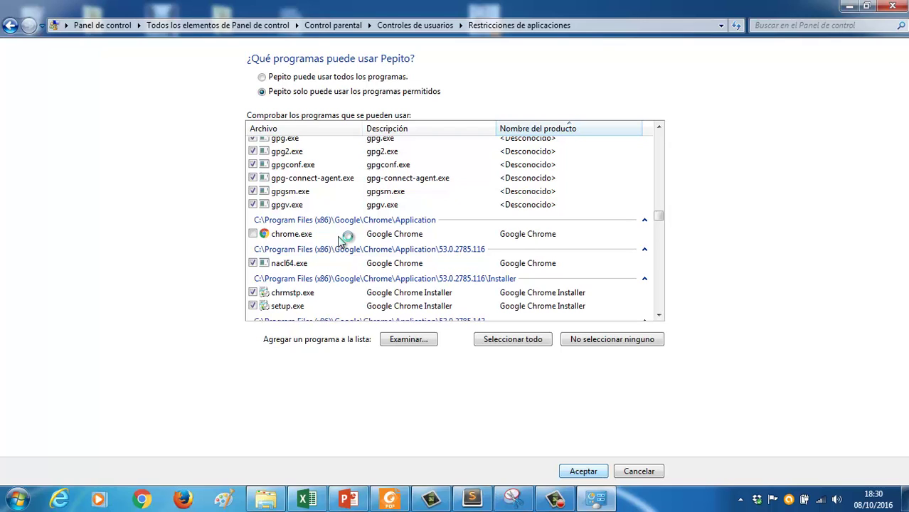
{"action": "left_click", "coordinate": [554, 499]}
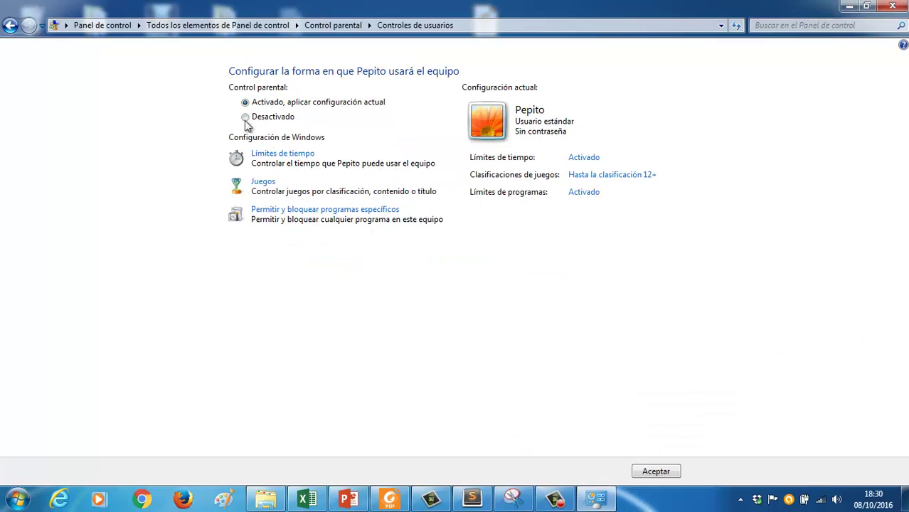
Step: Allow computer use on Saturday from 17 to 22 in the child's time limits, and accept the time limits and the parental control settings
{"action": "left_click", "coordinate": [274, 160]}
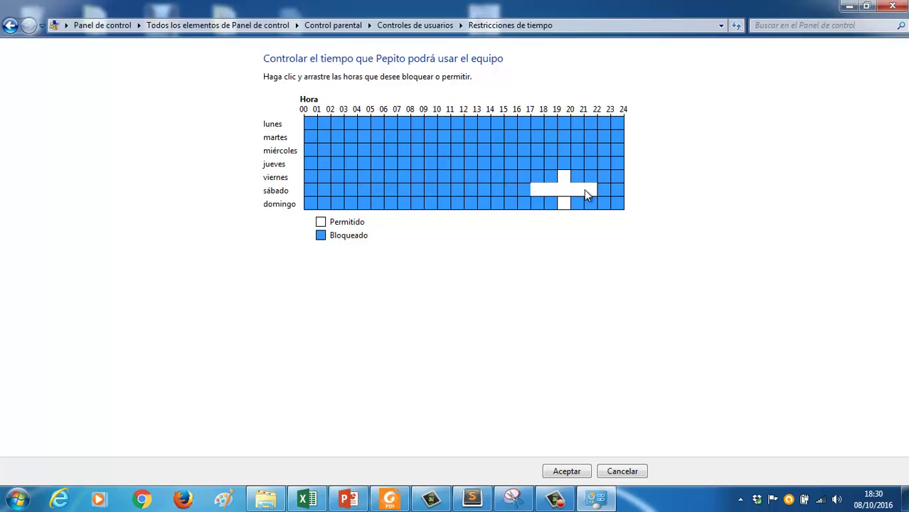
{"action": "left_click_drag", "start_coordinate": [584, 190], "coordinate": [584, 190]}
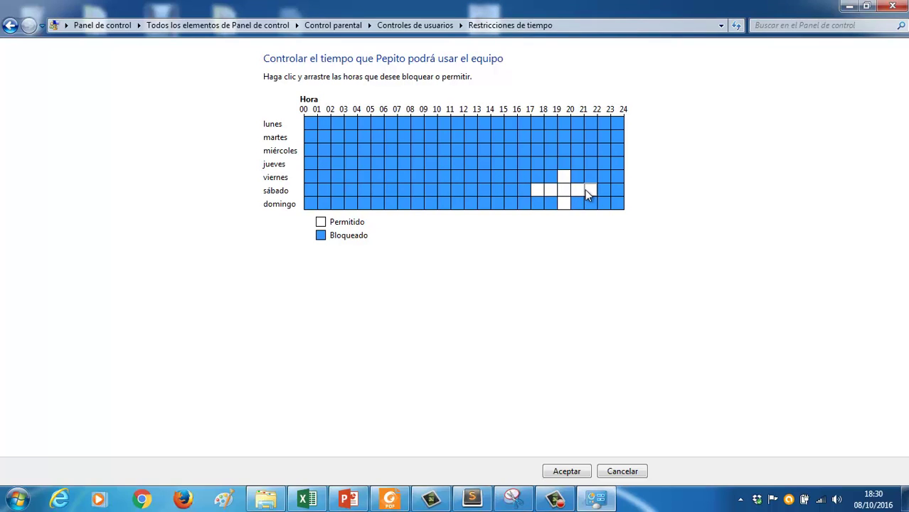
{"action": "left_click", "coordinate": [567, 472]}
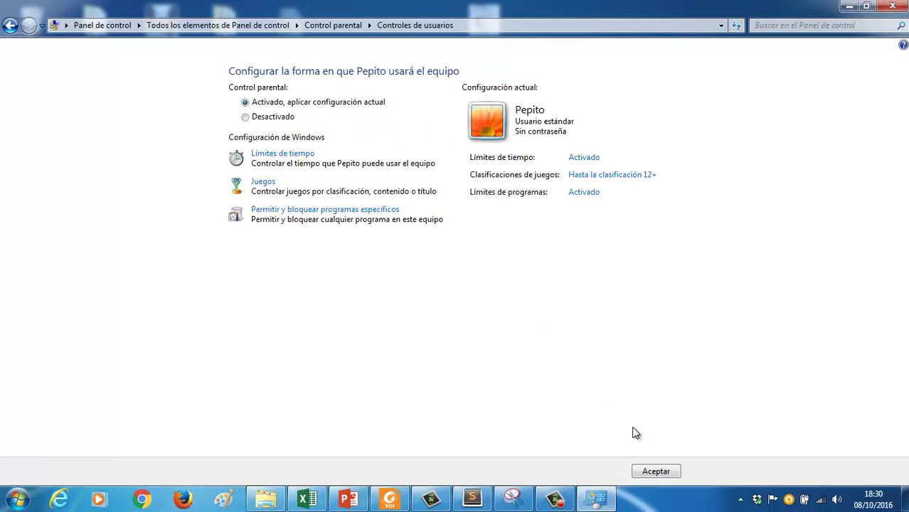
{"action": "left_click", "coordinate": [655, 472]}
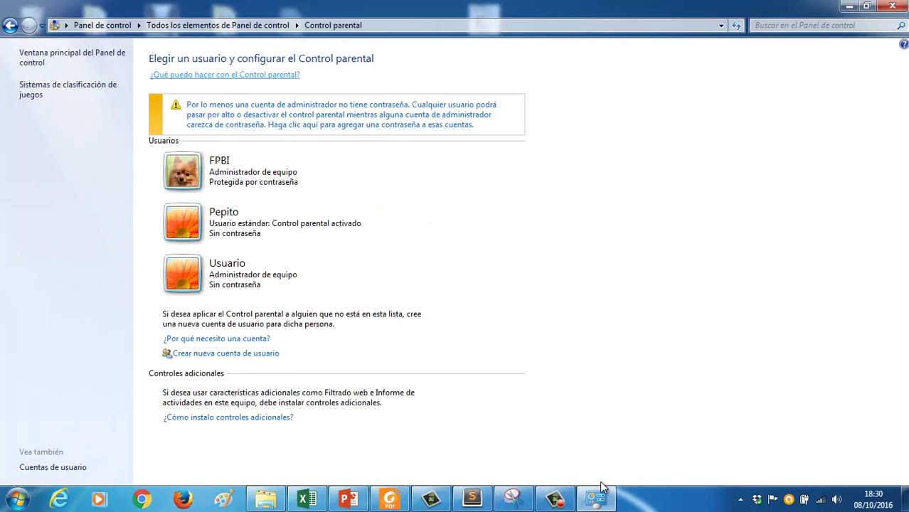
{"action": "left_click", "coordinate": [555, 499]}
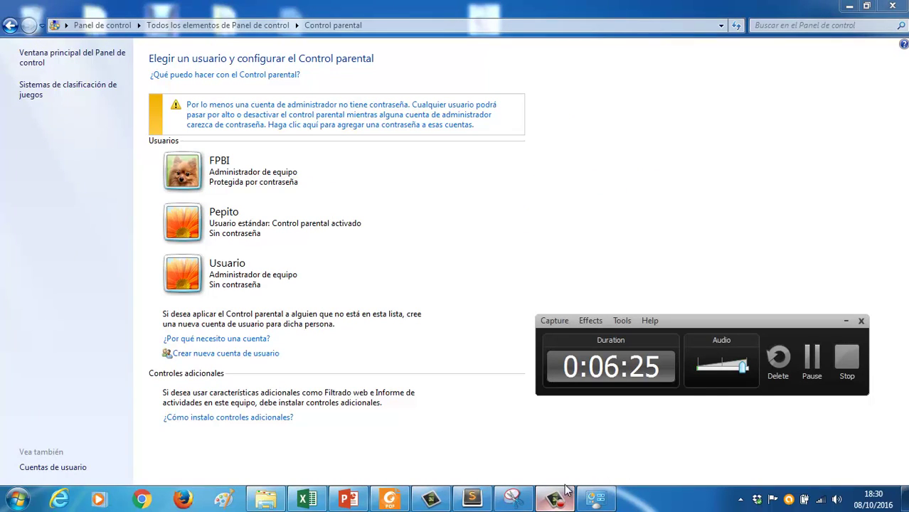